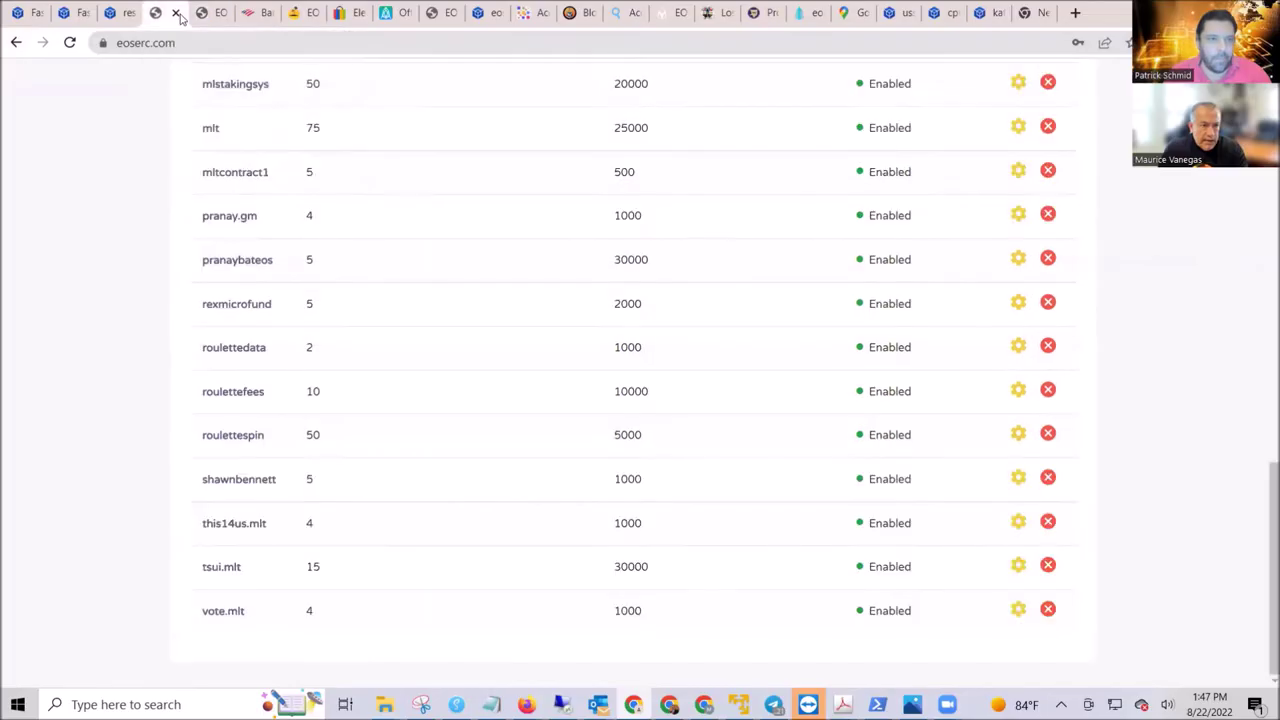
- Log out of eoserc.com, log in with the other saved EOS account, and view the new account's bloks.io page
left_click(218, 20)
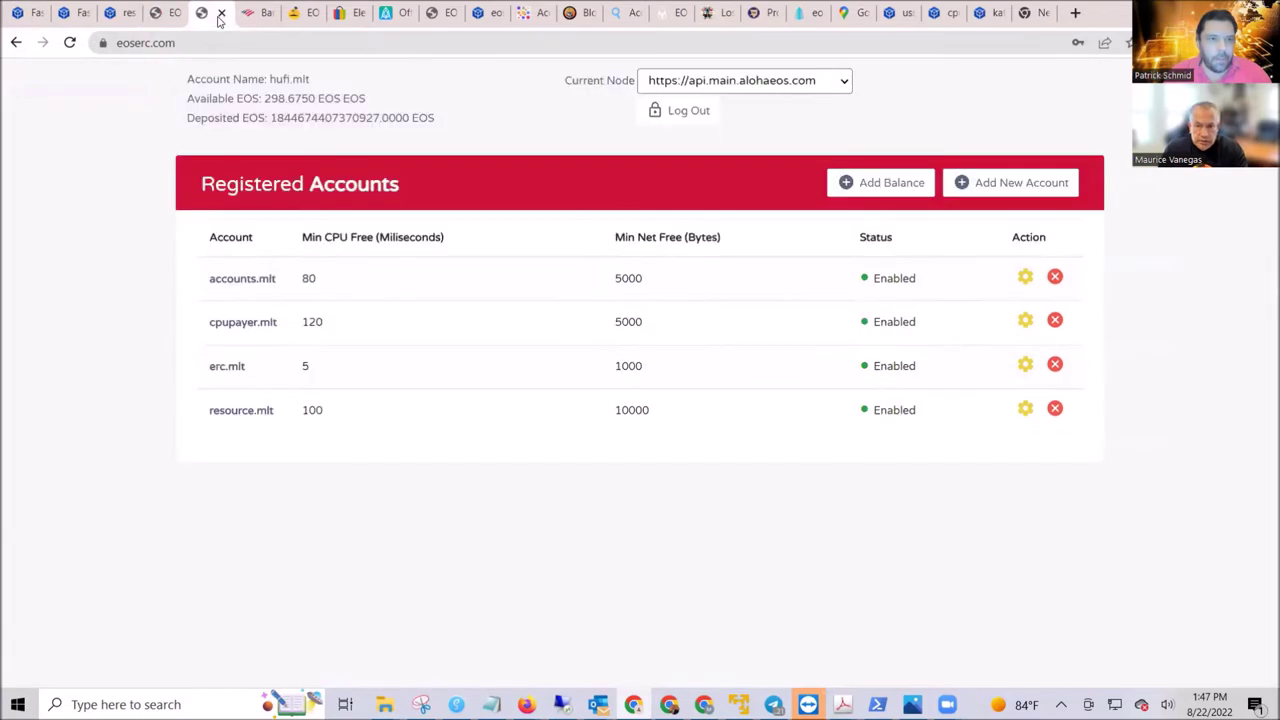
left_click(692, 110)
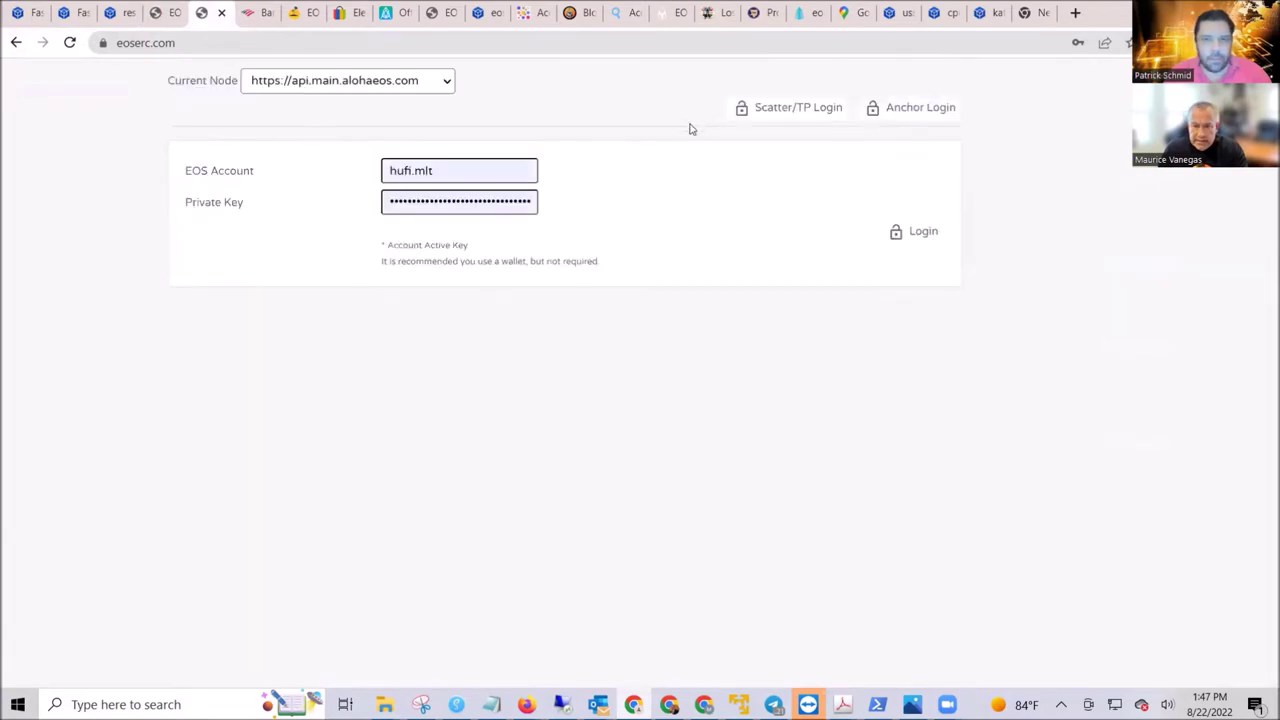
left_click(495, 173)
left_click(523, 313)
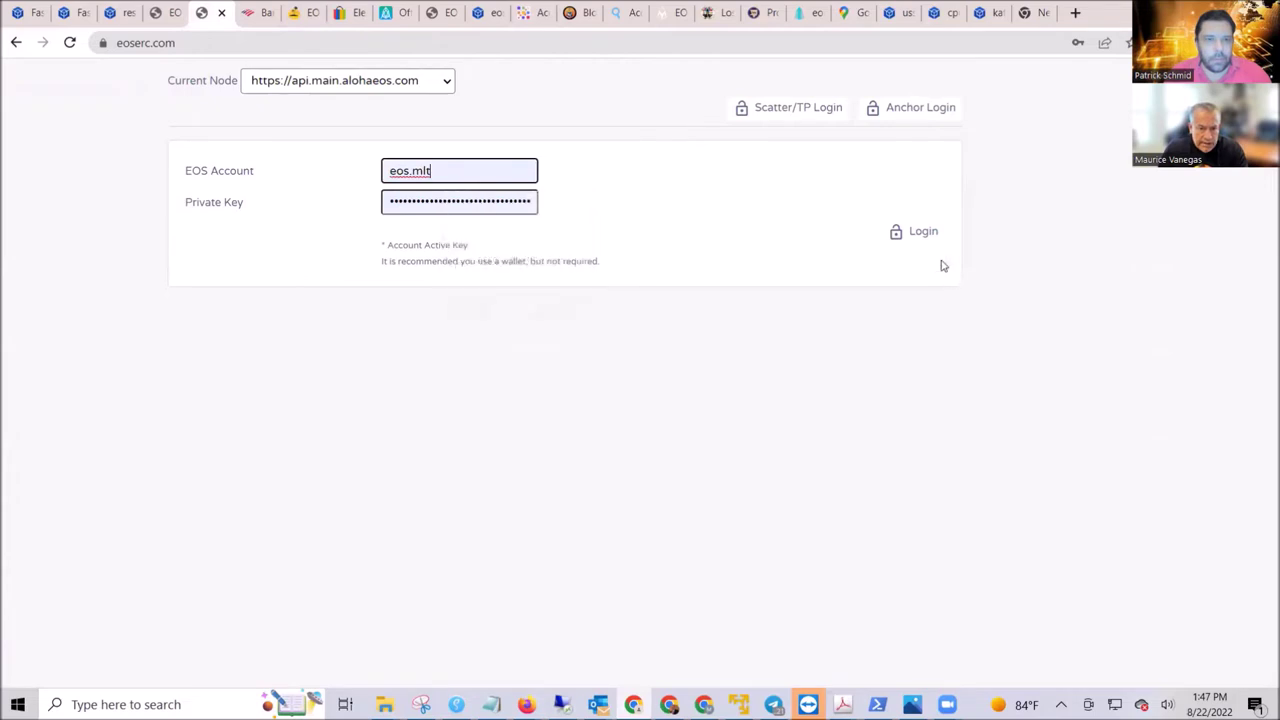
left_click(918, 234)
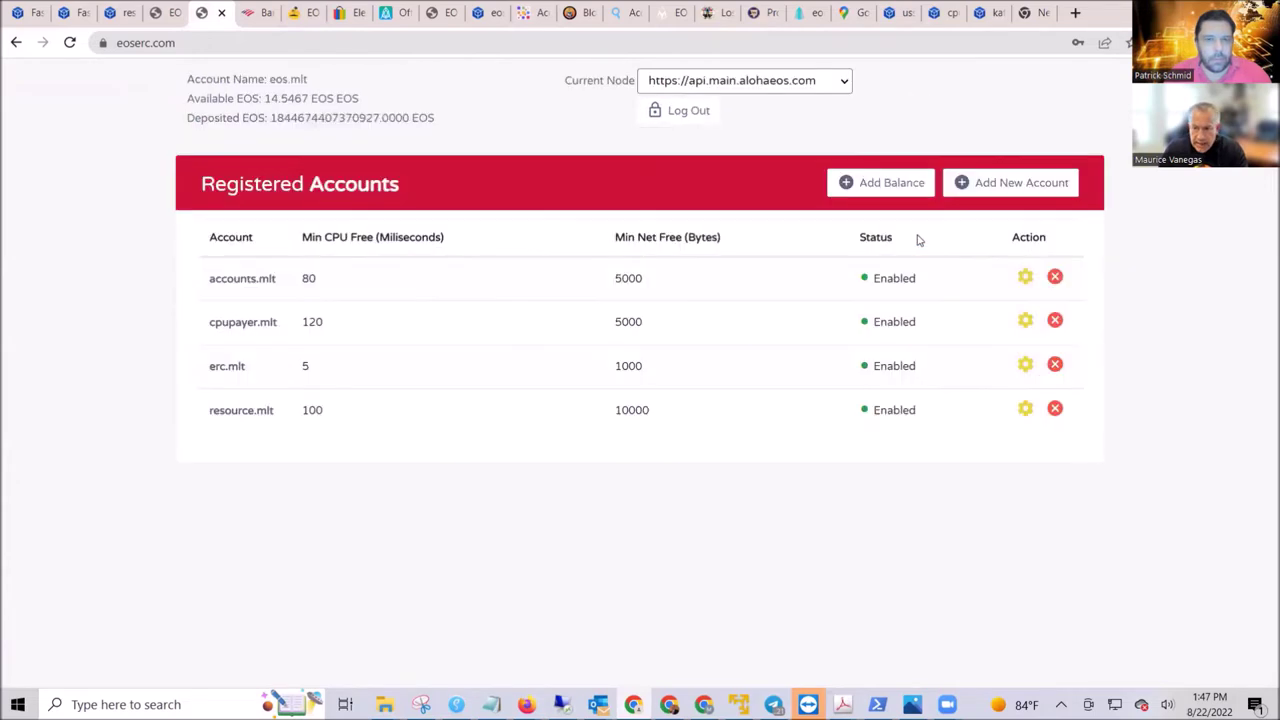
left_click(135, 10)
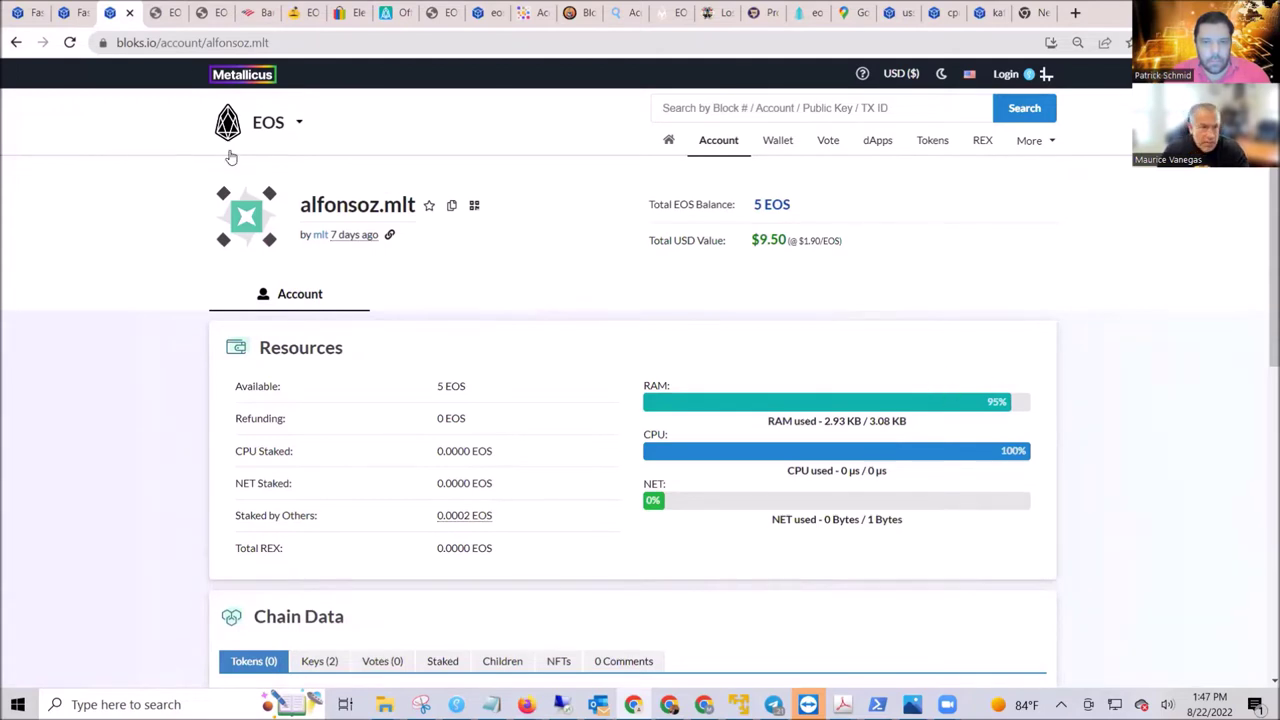
- Add 11 EOS to the logged-in account's deposited balance on eoserc.com
left_click(165, 12)
left_click(217, 14)
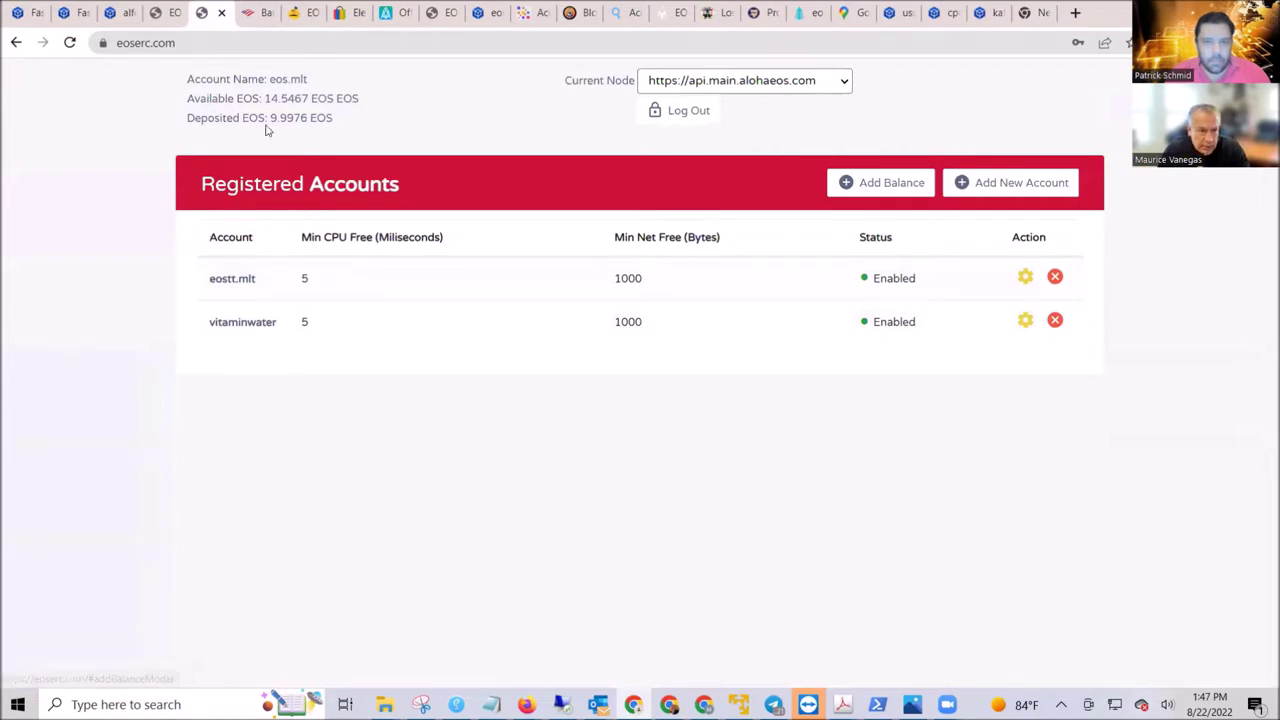
left_click(873, 189)
left_click(660, 213)
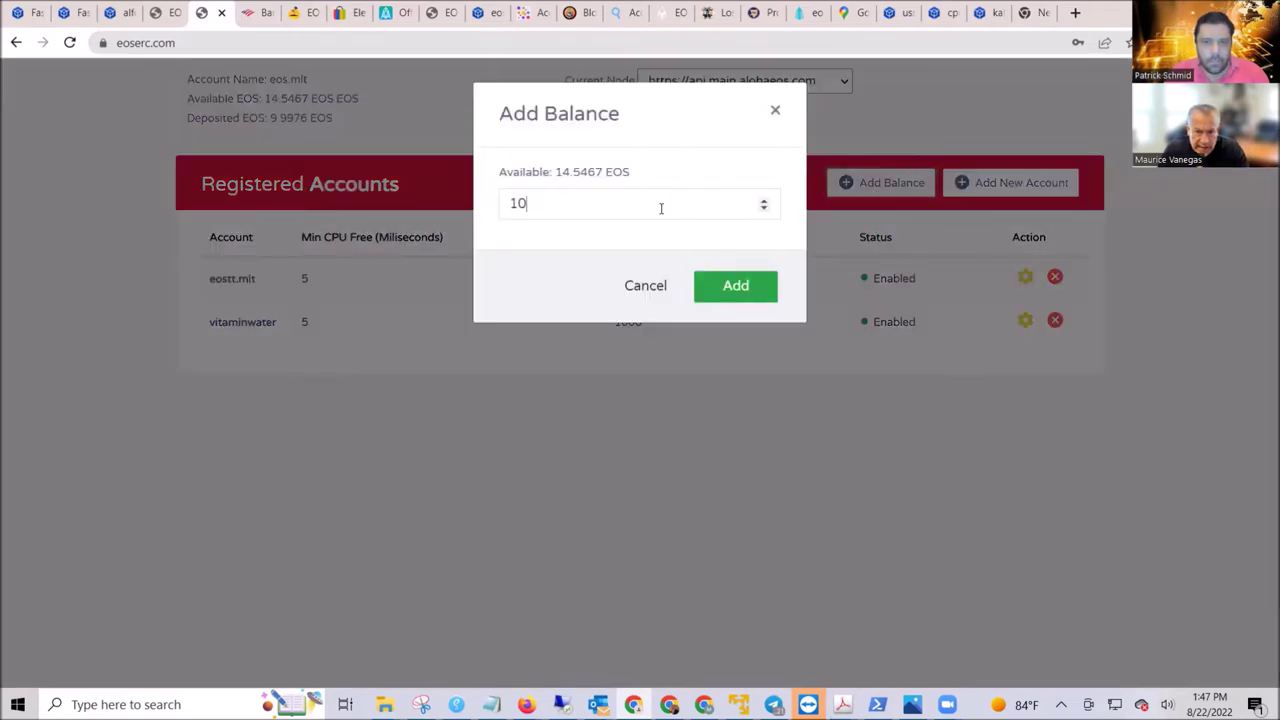
key("BackSpace")
type("1")
left_click(740, 291)
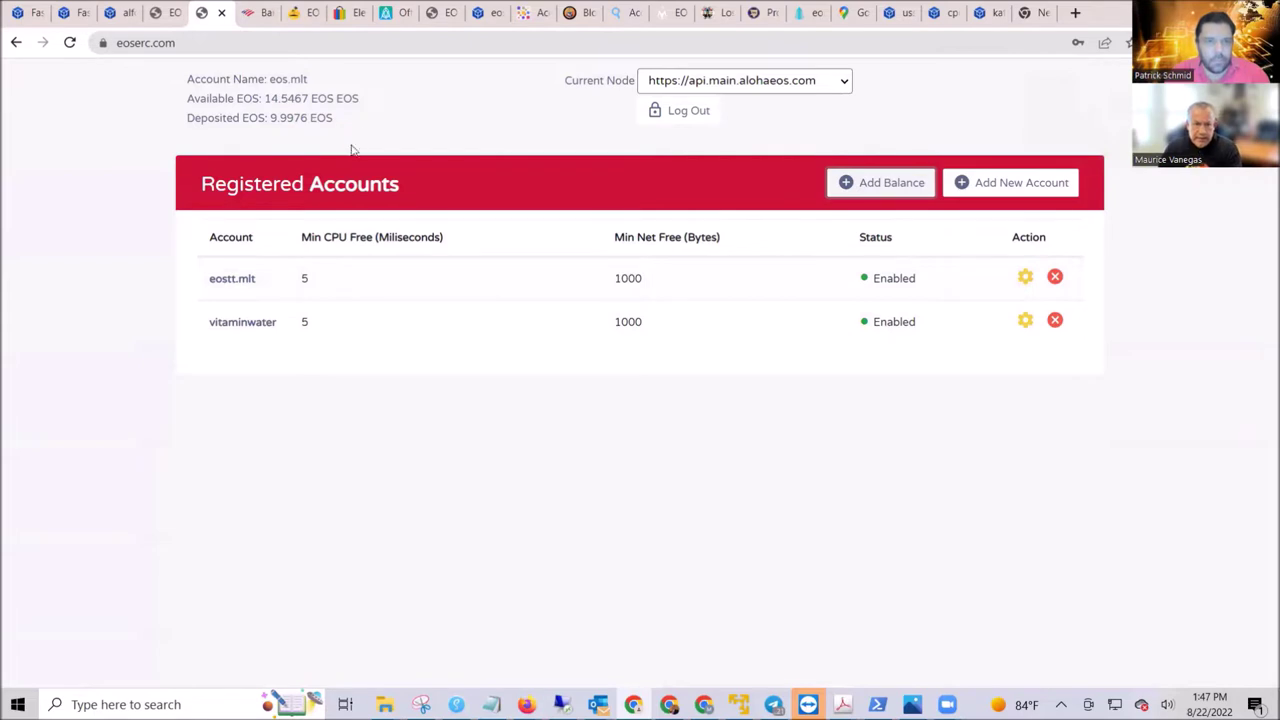
- Open the new account form, dismiss it, and check the new account's bloks.io page
left_click(1018, 184)
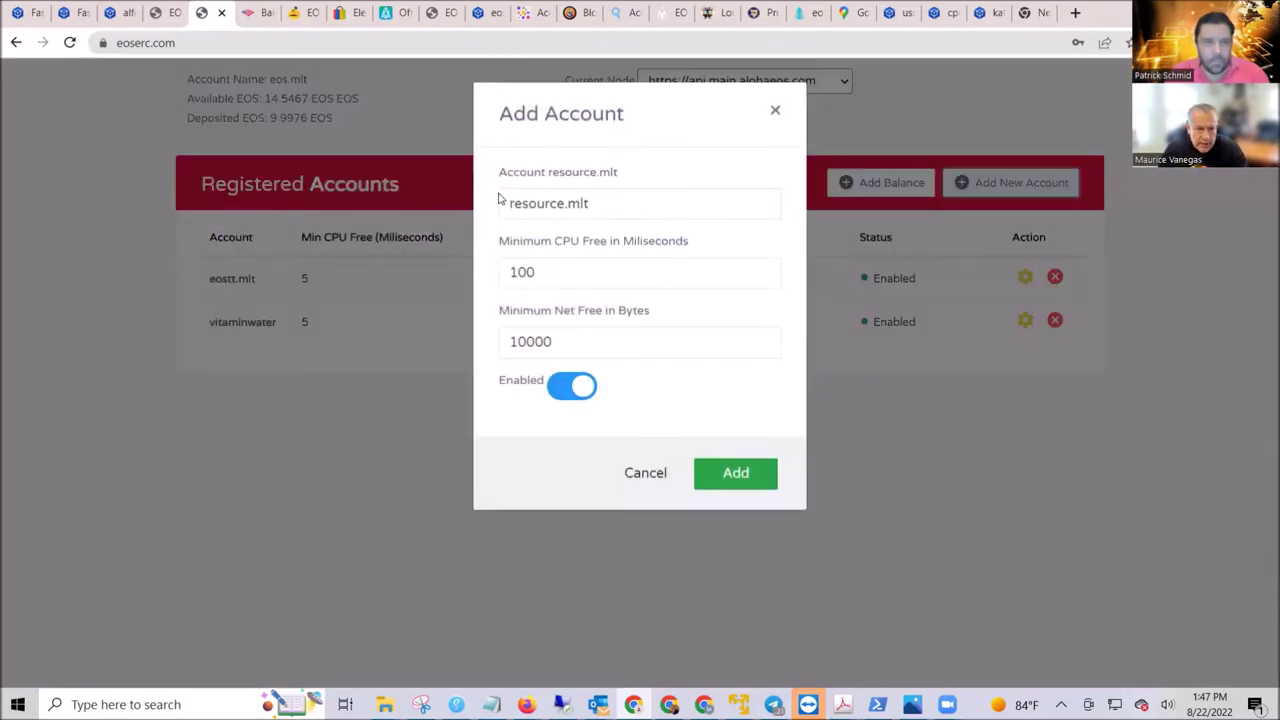
left_click(775, 110)
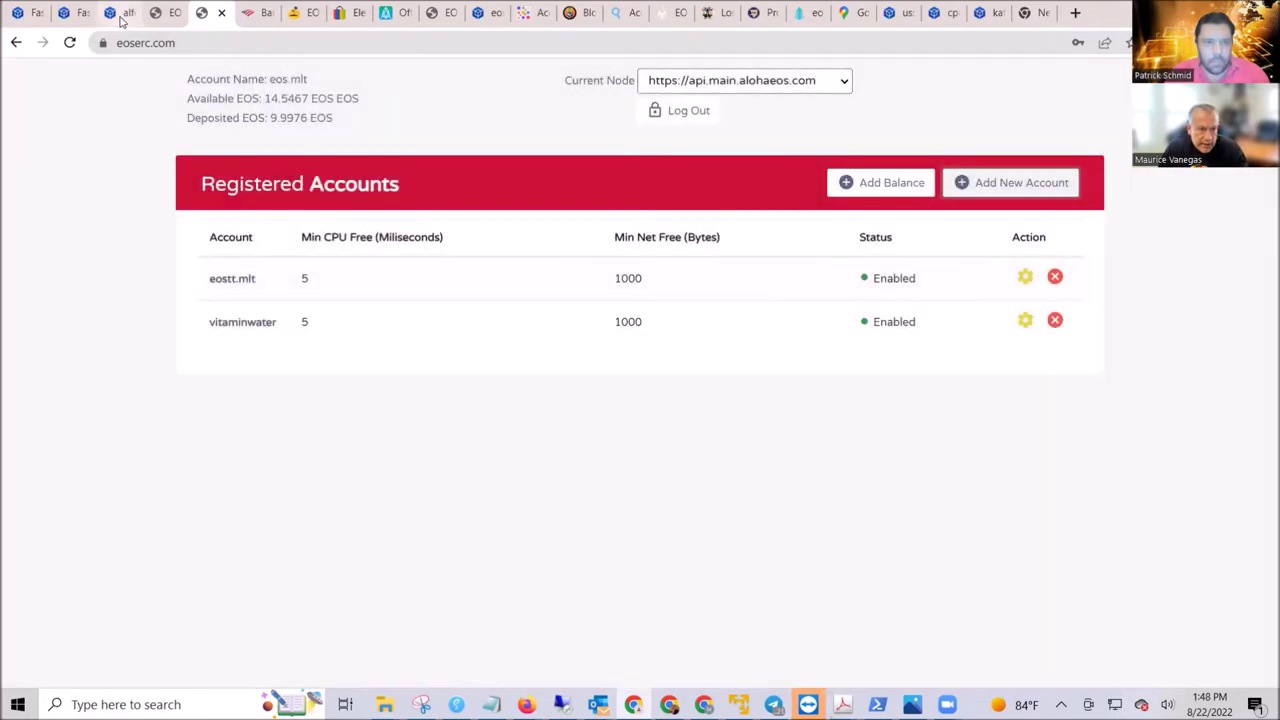
left_click(120, 16)
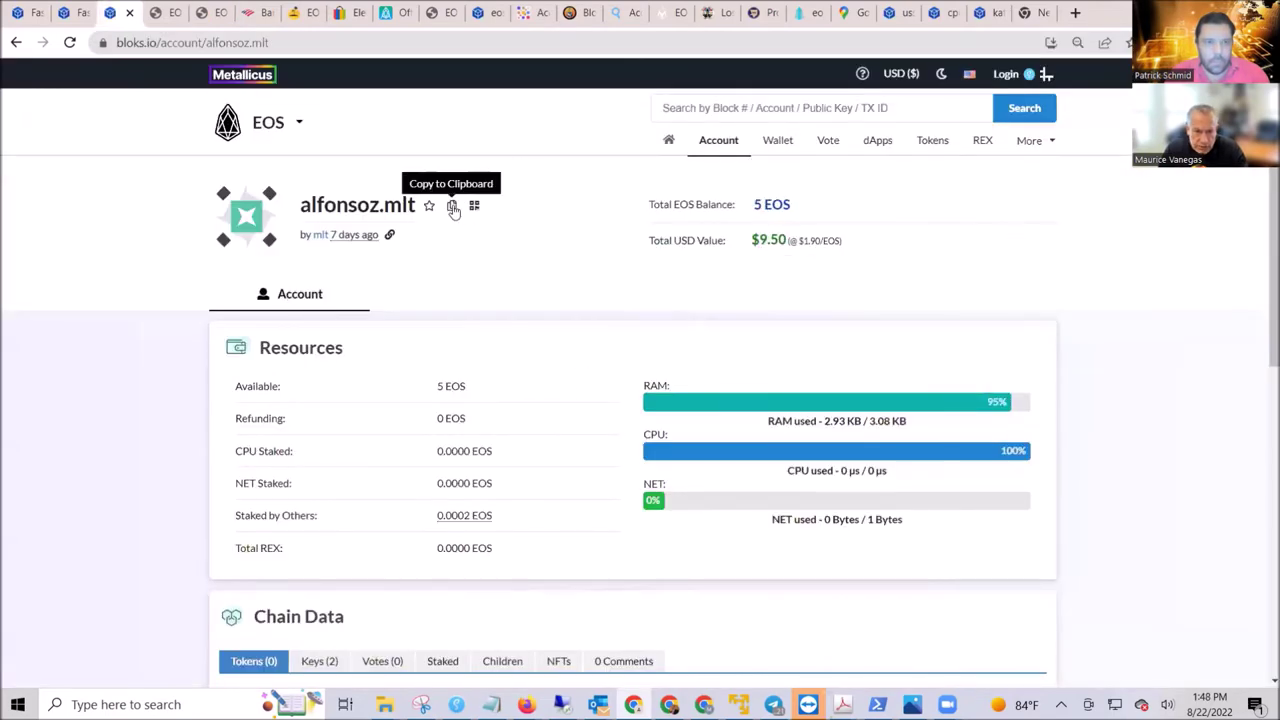
left_click(205, 13)
- Register alfonsoz.mlt with 2 ms minimum CPU and 1000 bytes minimum NET
left_click(1012, 182)
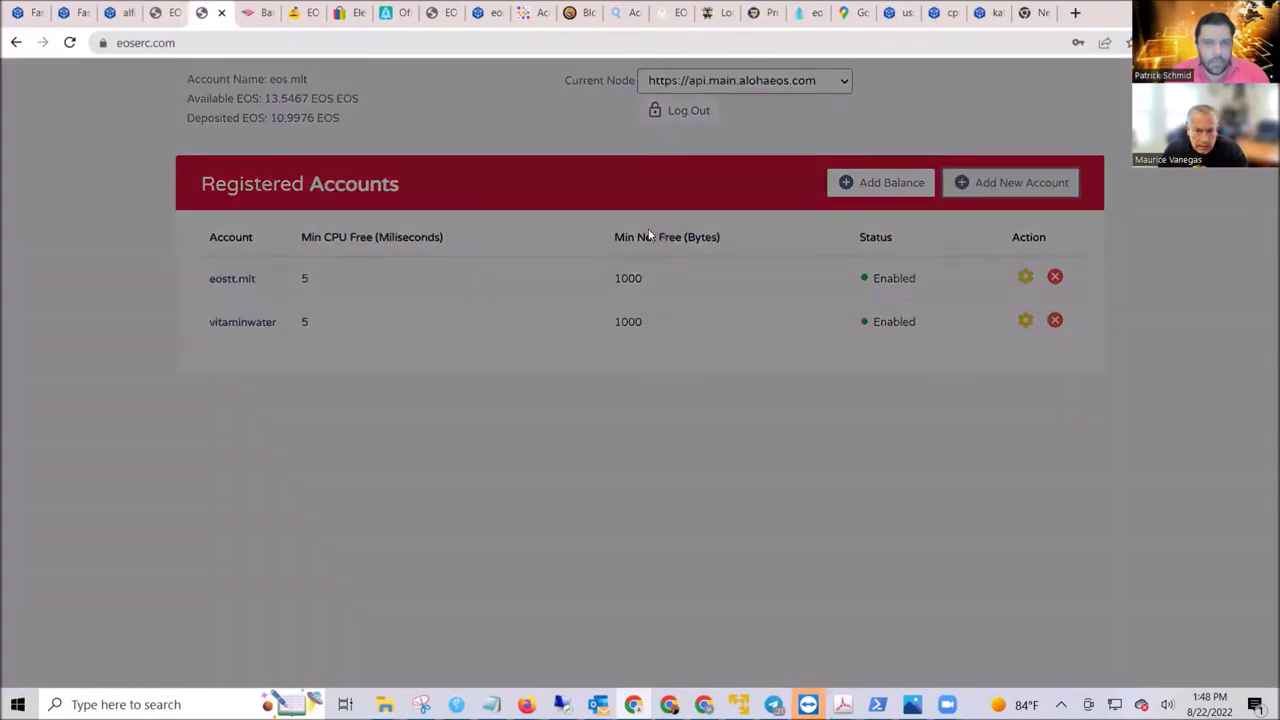
left_click_drag(600, 200, 414, 200)
type("alfonsoz.mlt")
left_click_drag(546, 285, 465, 283)
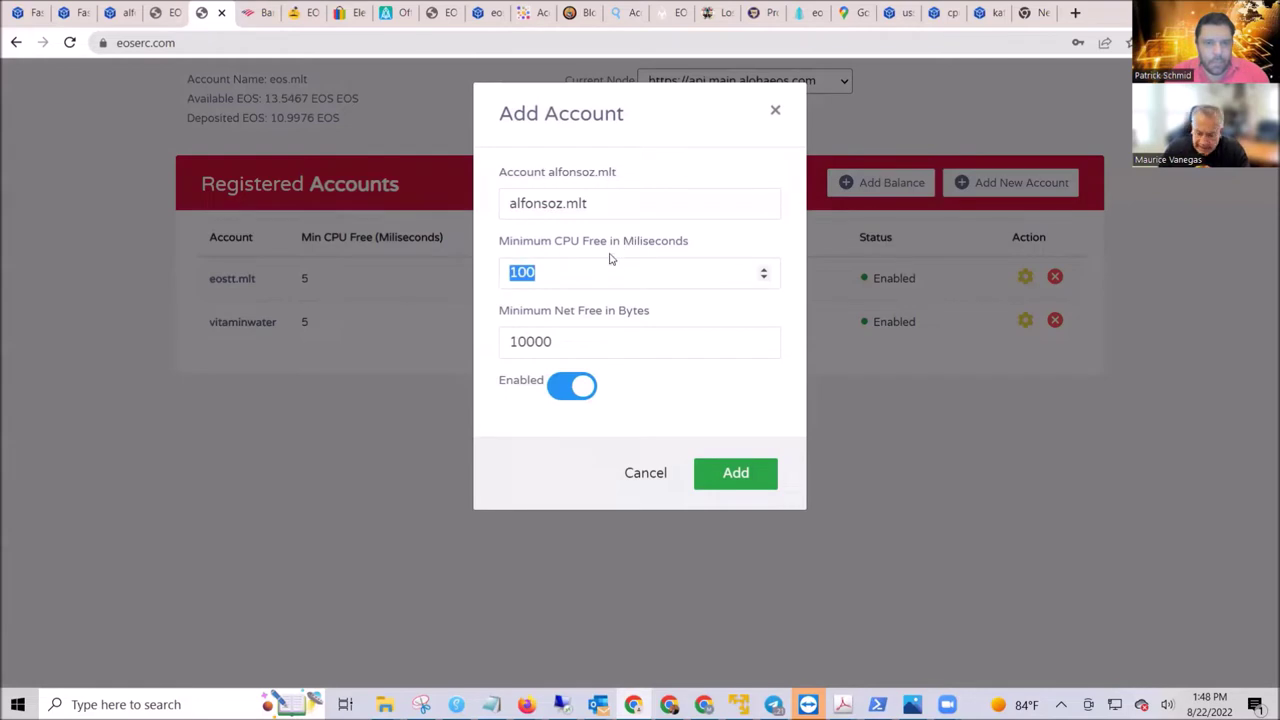
type("2")
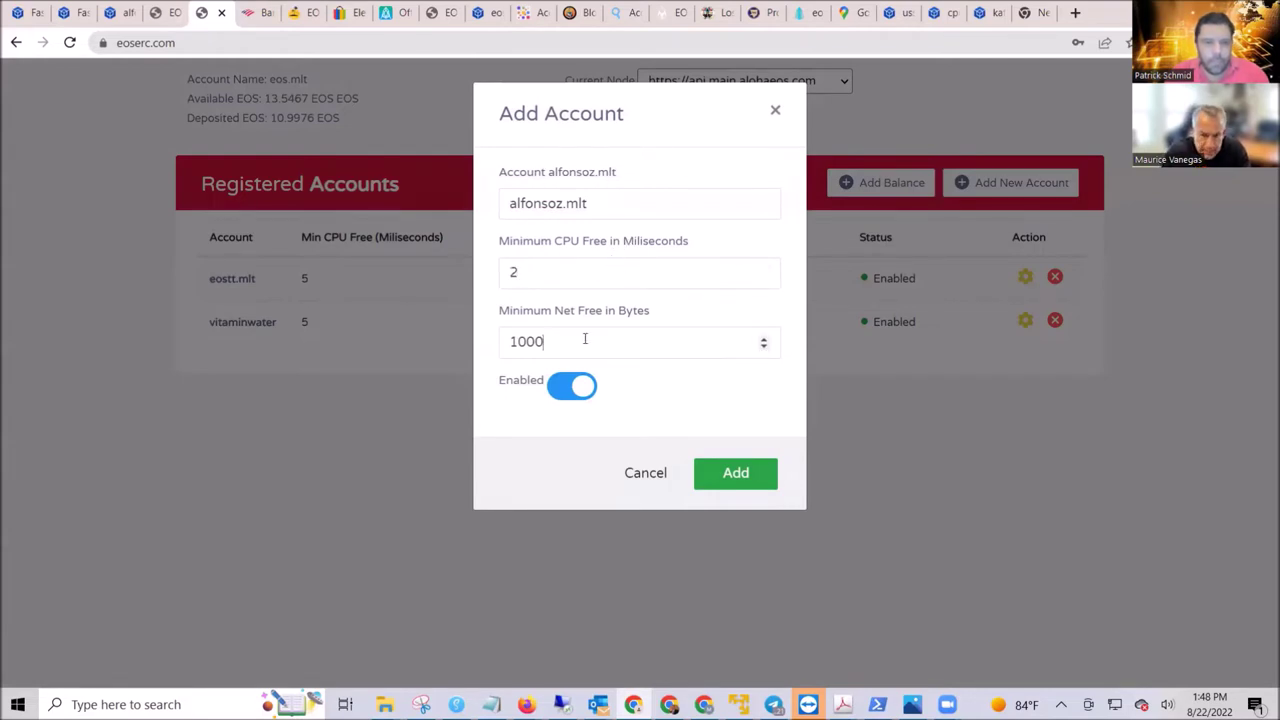
left_click(735, 478)
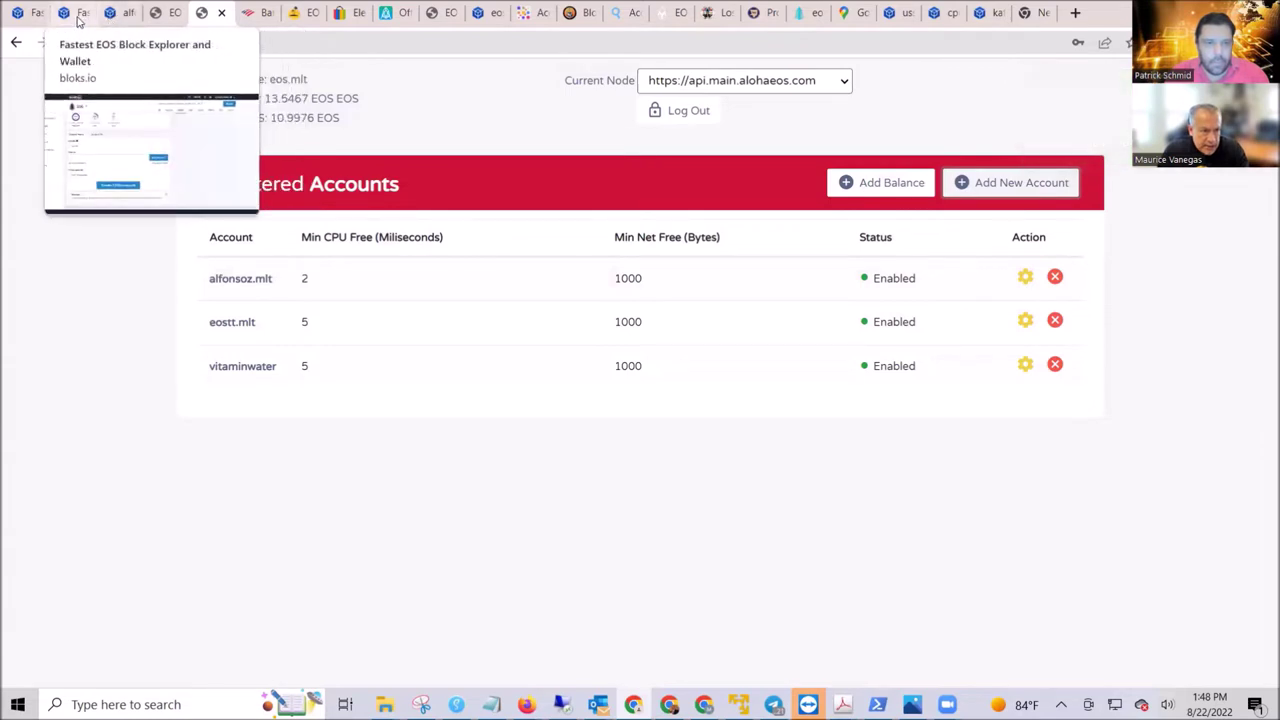
- Look up resource.mlt on bloks.io and review its transaction history
left_click(78, 14)
left_click(873, 108)
type("r")
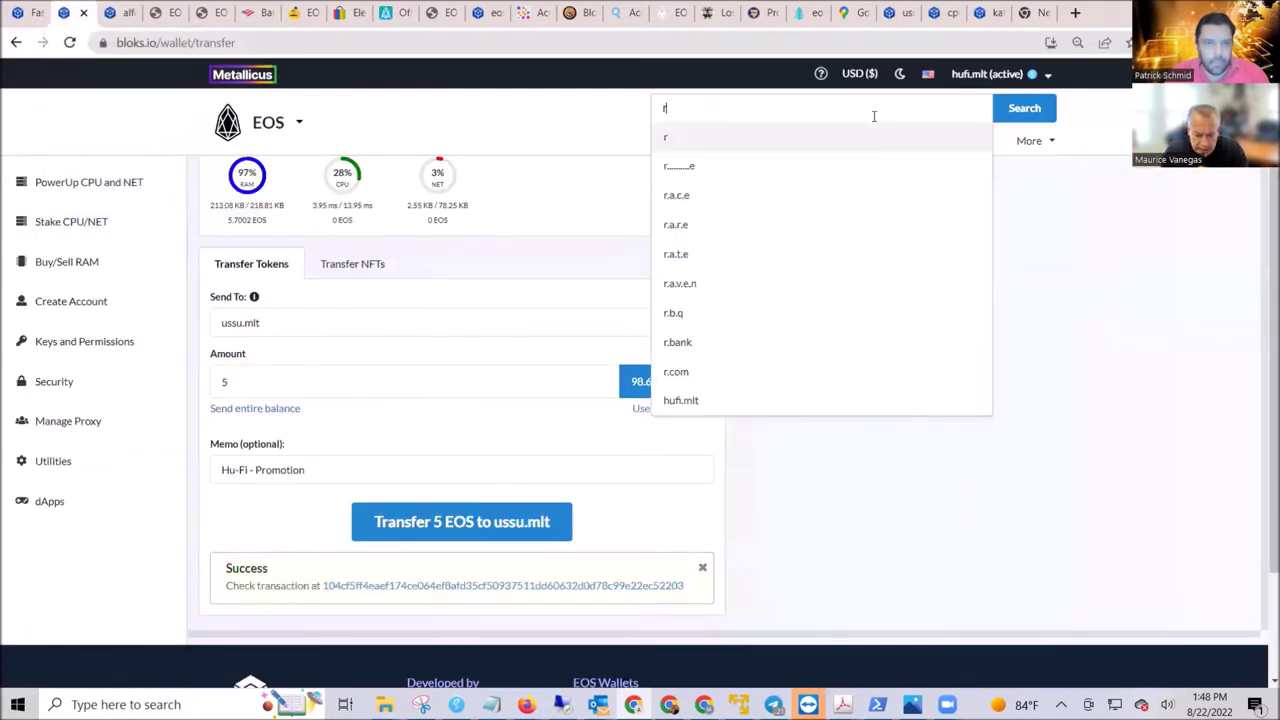
type("esource.mlt")
key("Return")
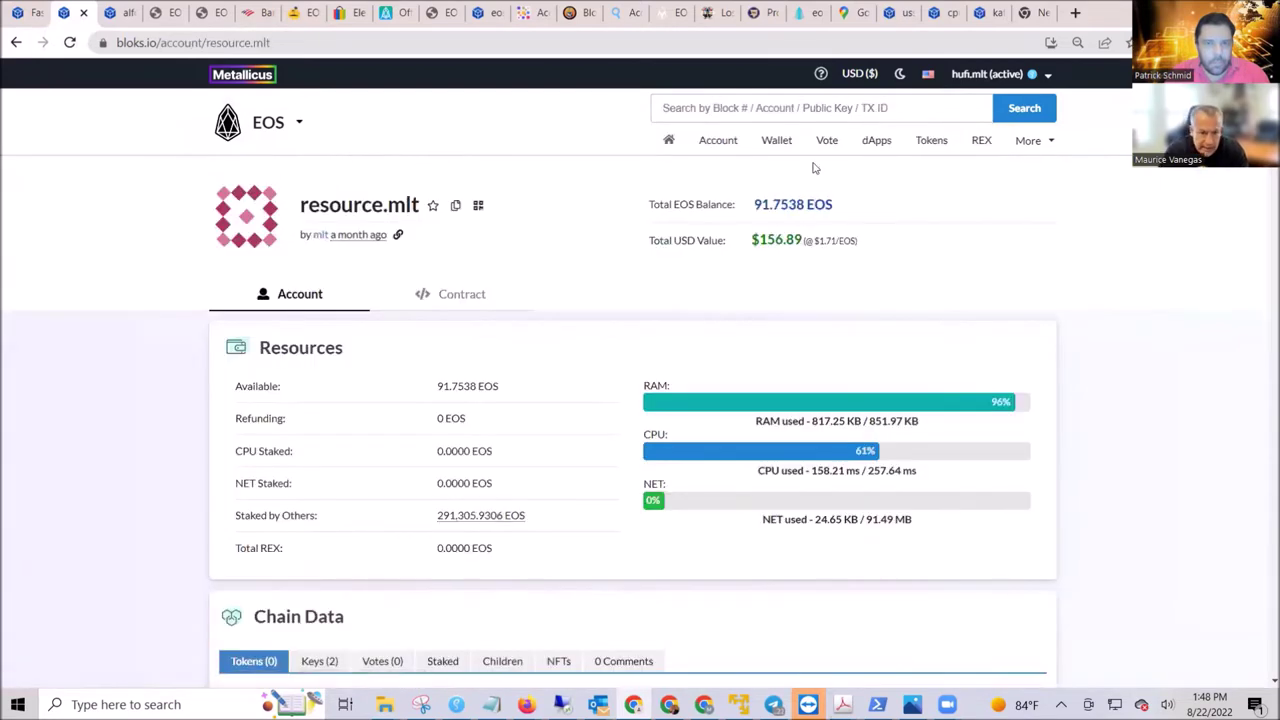
scroll(674, 394, "down", 8)
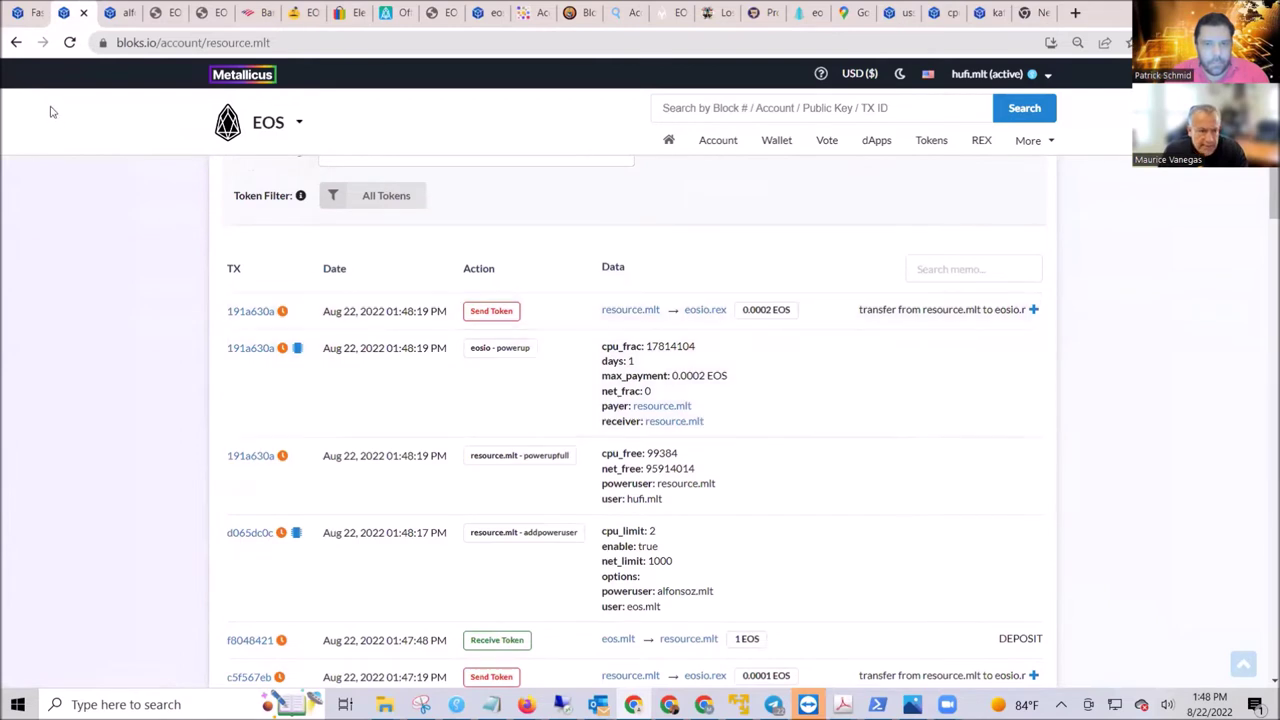
left_click(68, 45)
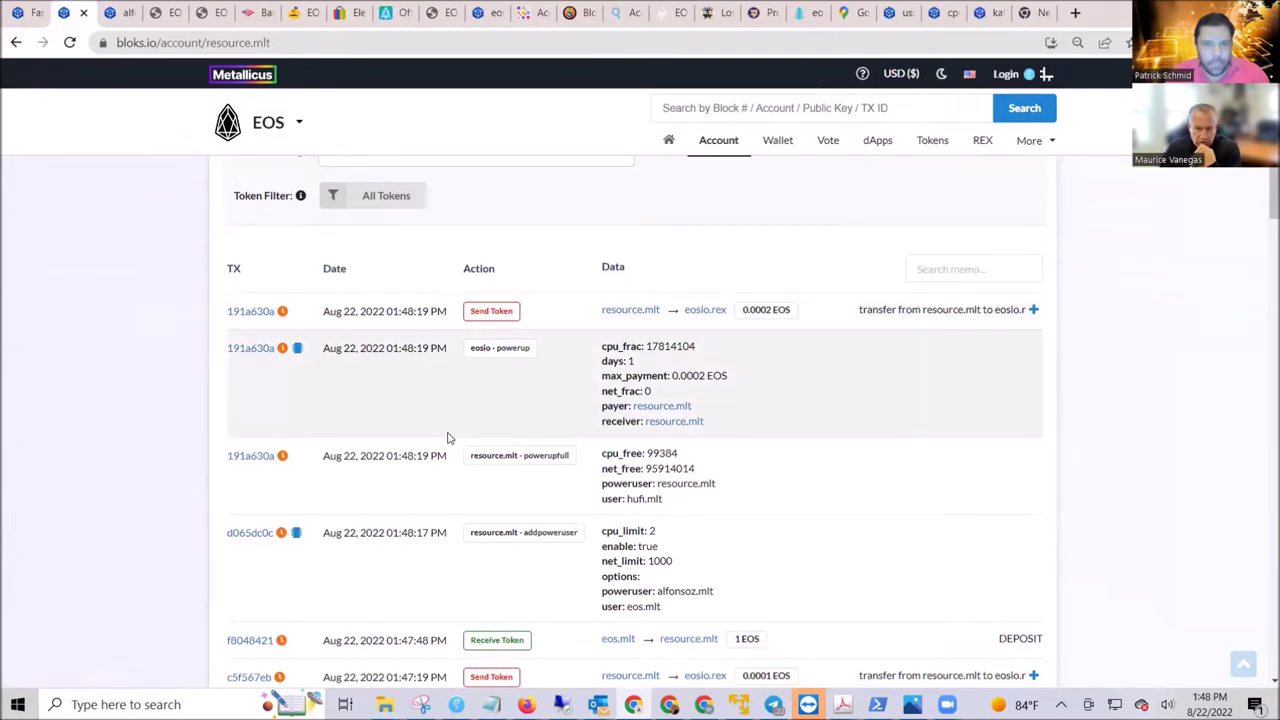
scroll(448, 438, "down", 1)
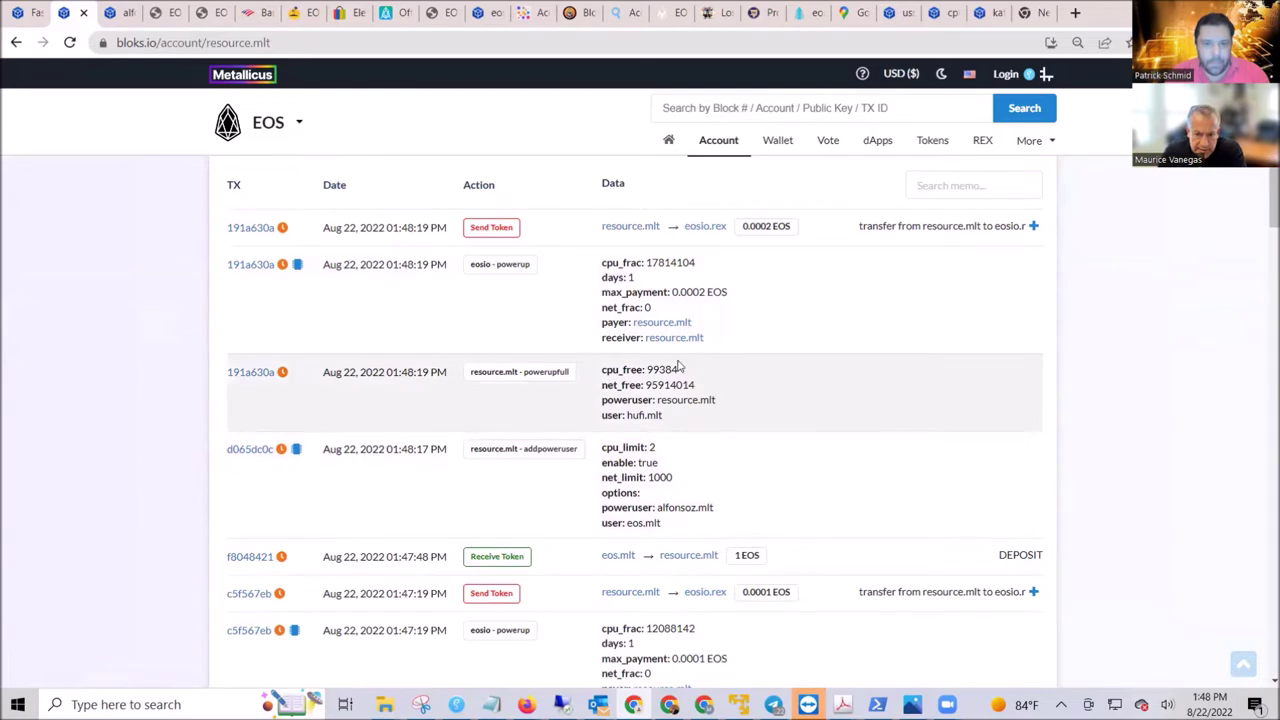
scroll(546, 474, "down", 1)
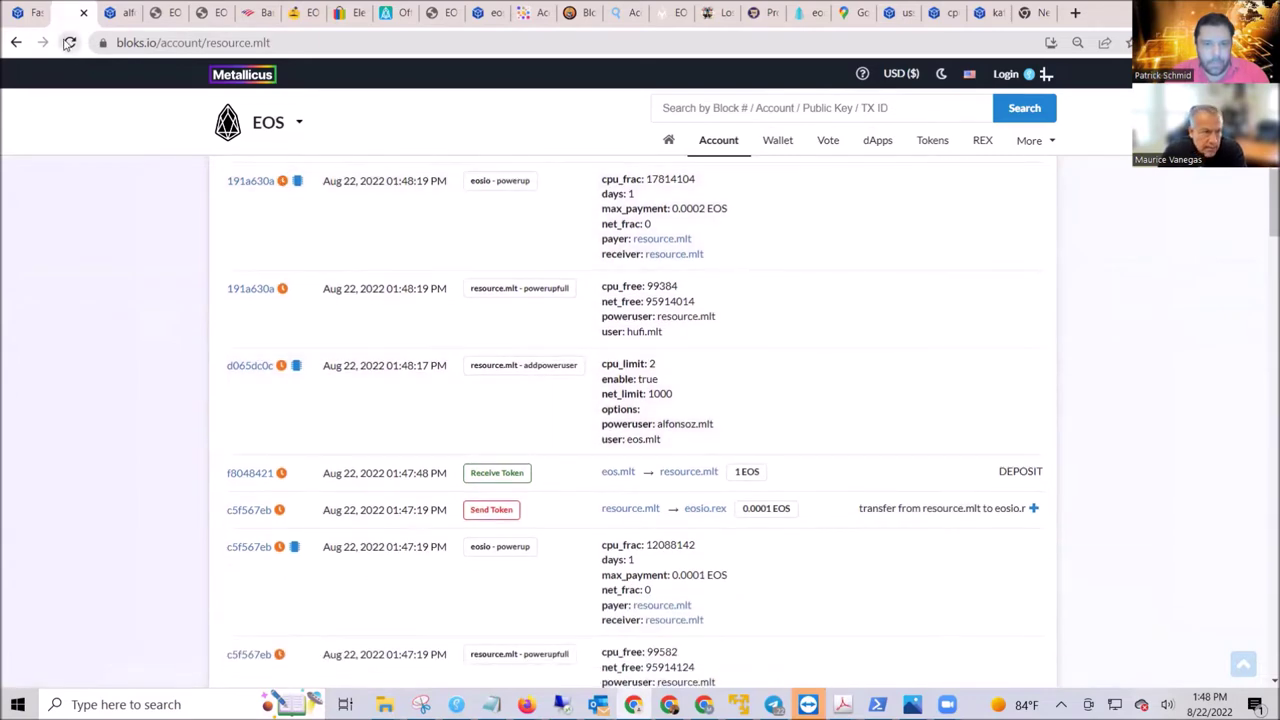
left_click(69, 43)
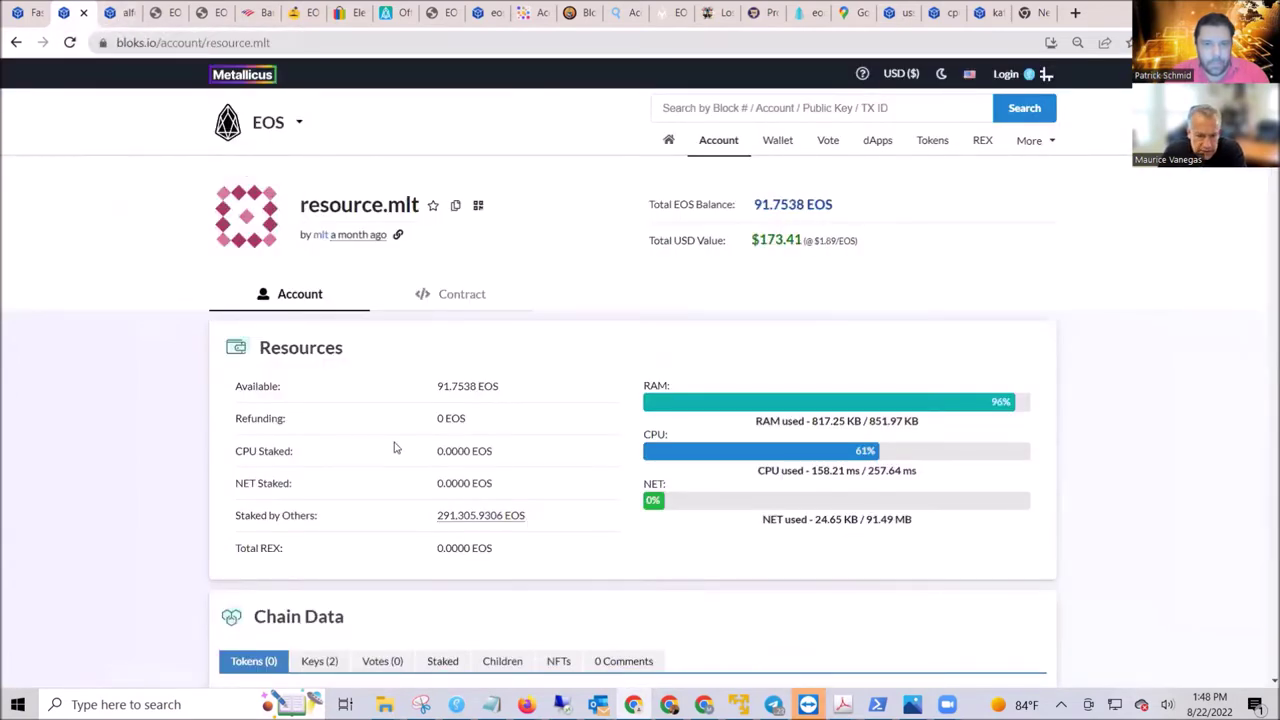
scroll(397, 449, "down", 5)
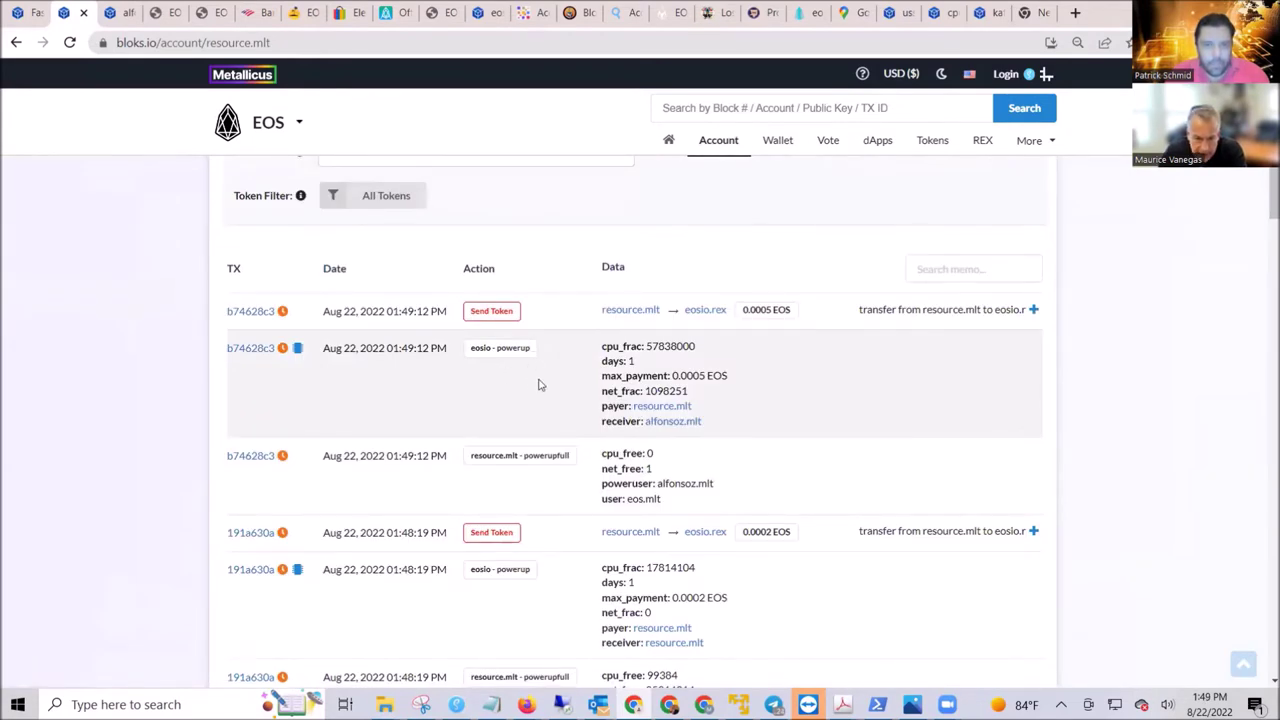
left_click(108, 15)
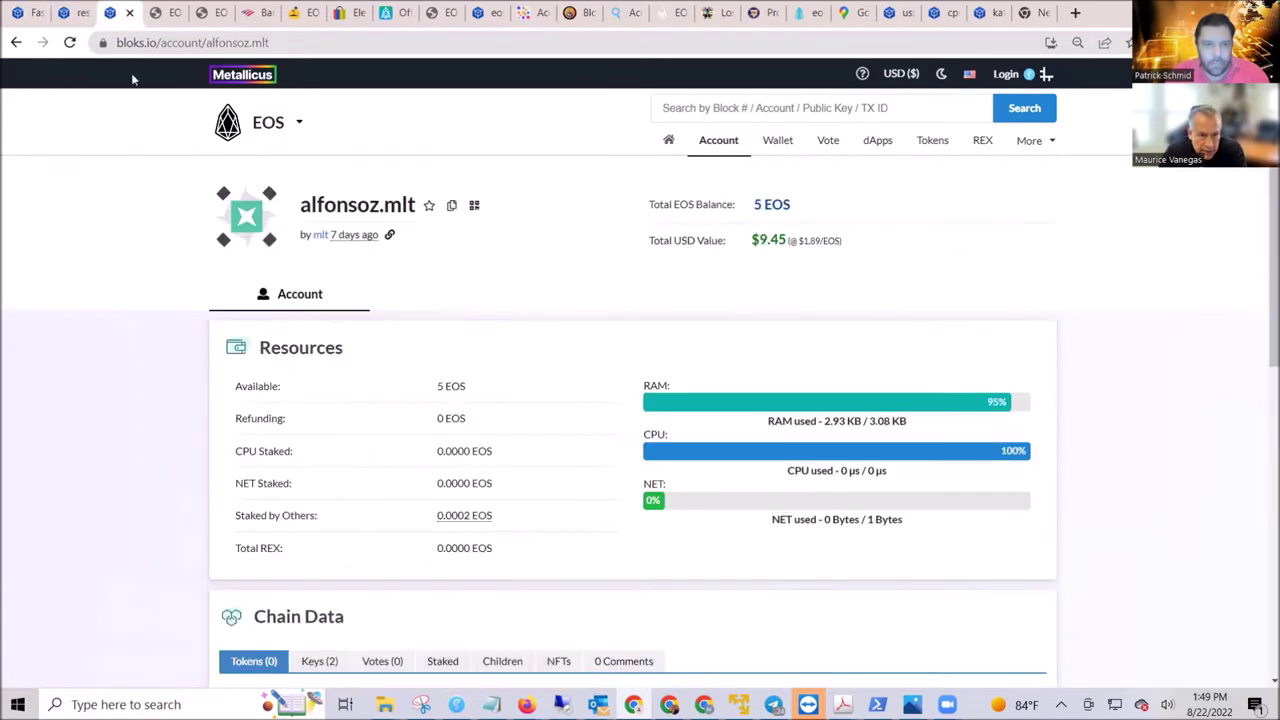
left_click(69, 42)
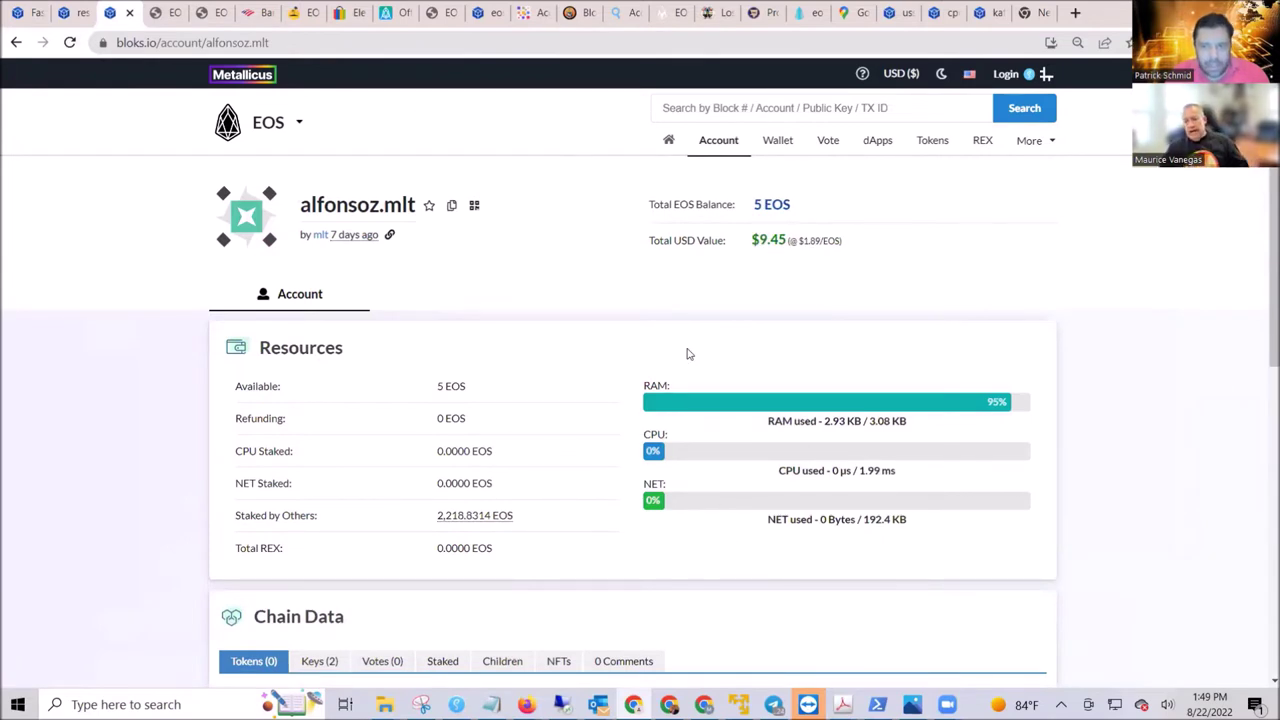
left_click(205, 12)
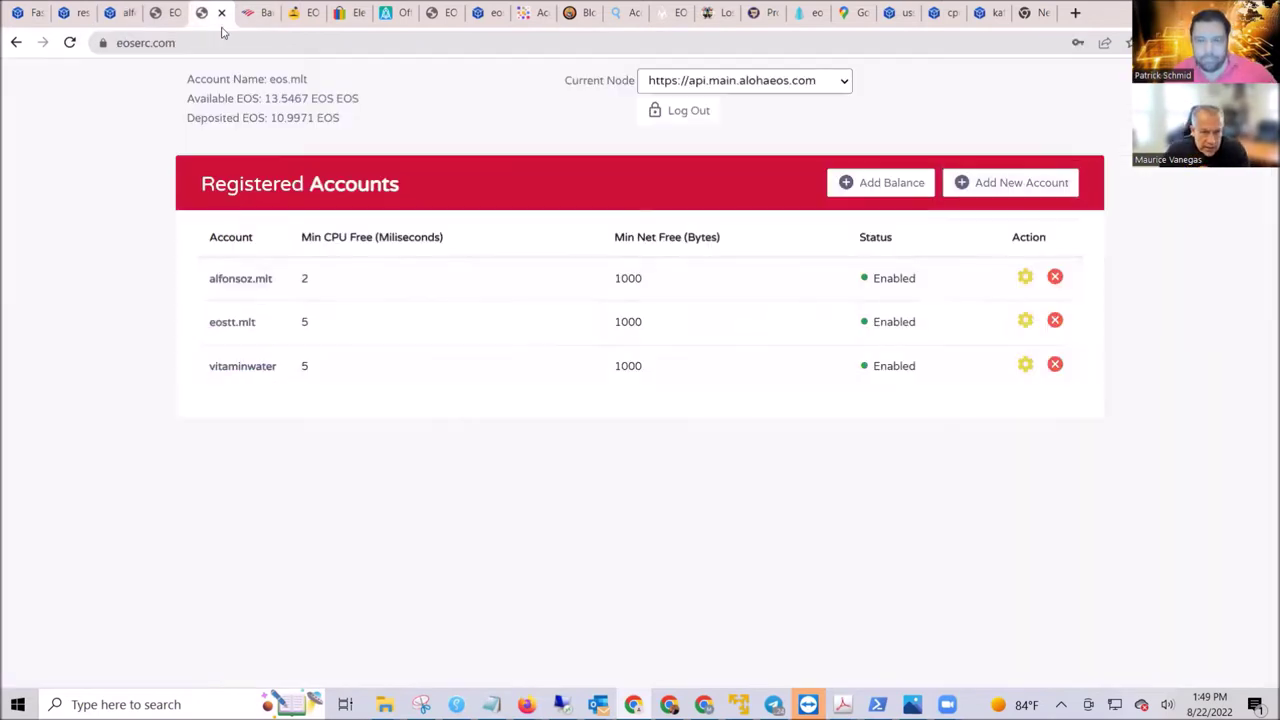